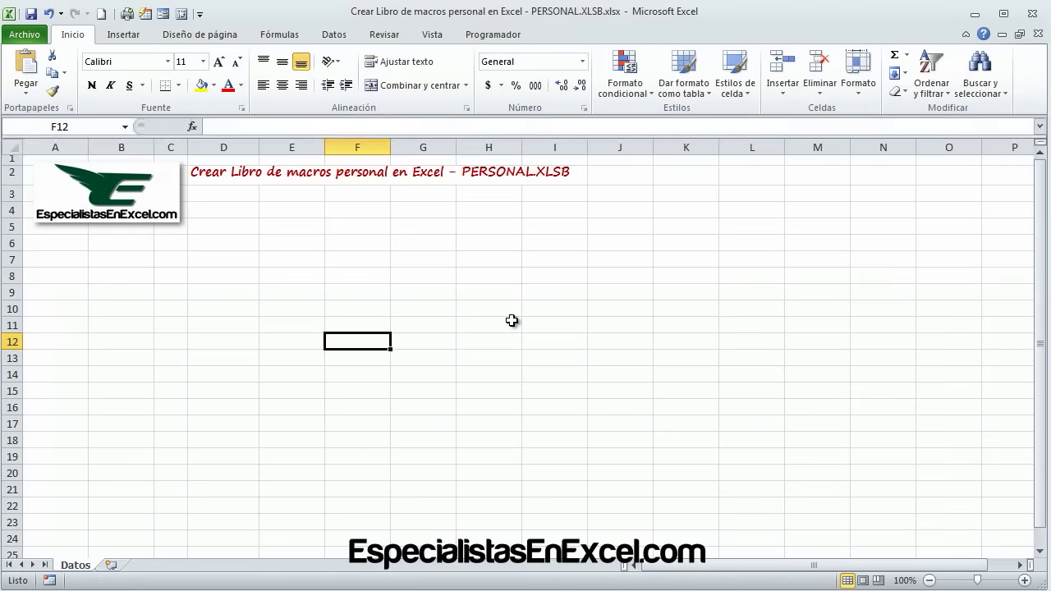
Show the Programador tab and open the Visual Basic editor.
{"action": "left_click", "coordinate": [481, 177]}
{"action": "left_click", "coordinate": [253, 177]}
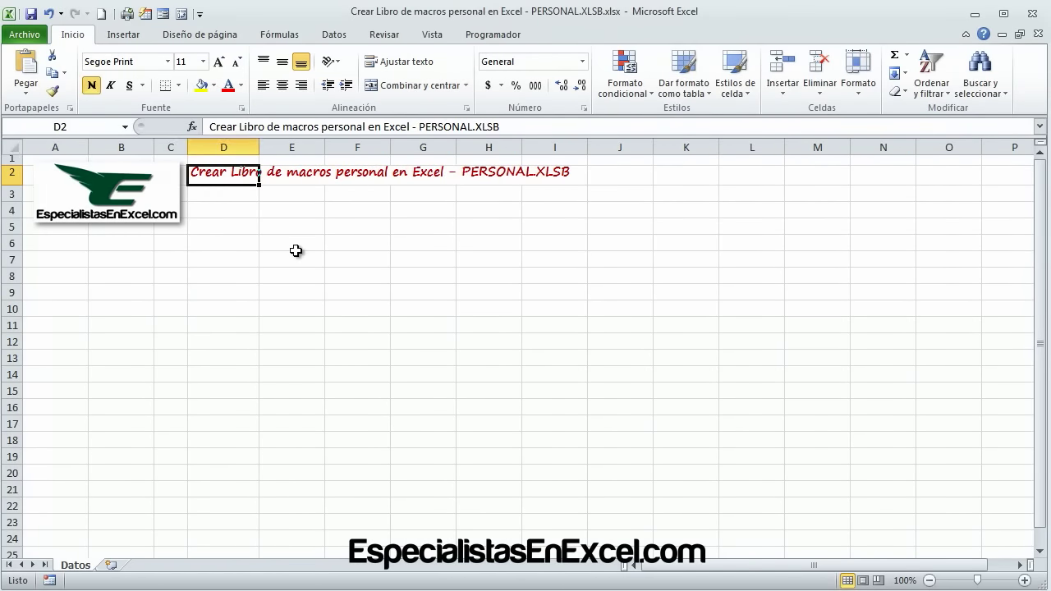
{"action": "left_click", "coordinate": [493, 35]}
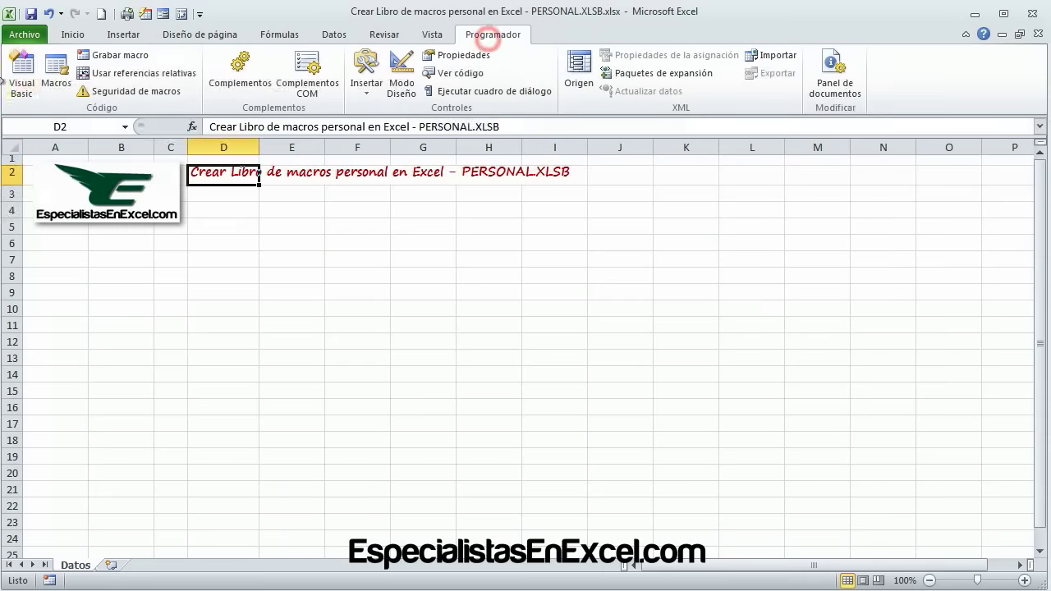
{"action": "left_click", "coordinate": [24, 82]}
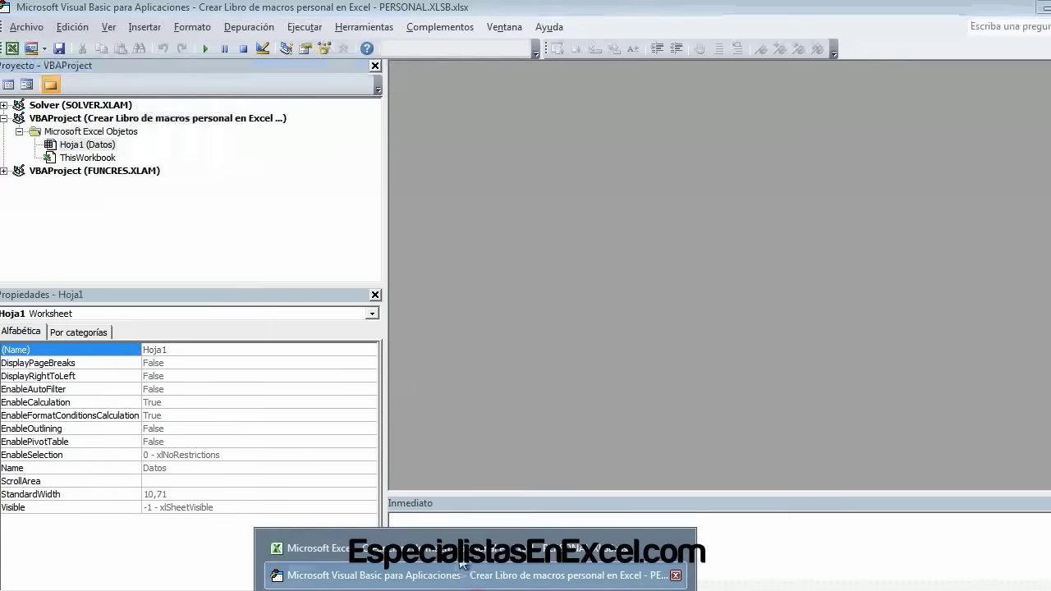
Return to the Excel workbook and select cell D9 on the Datos sheet.
{"action": "left_click", "coordinate": [575, 554]}
{"action": "left_click", "coordinate": [263, 248]}
{"action": "left_click", "coordinate": [201, 289]}
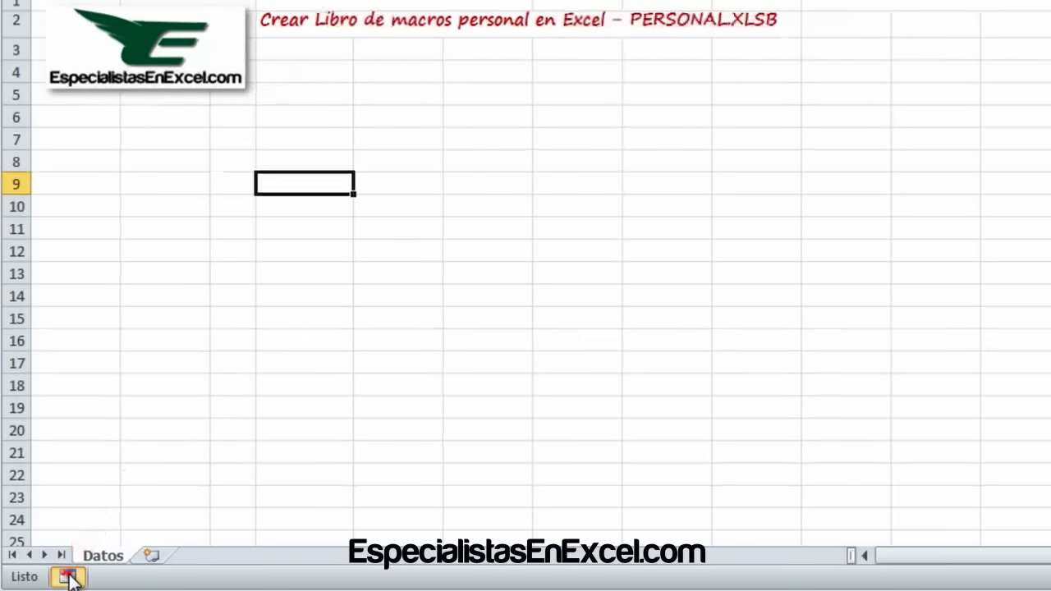
Start recording Macro1, stored in the Libro de macros personal.
{"action": "left_click", "coordinate": [69, 578]}
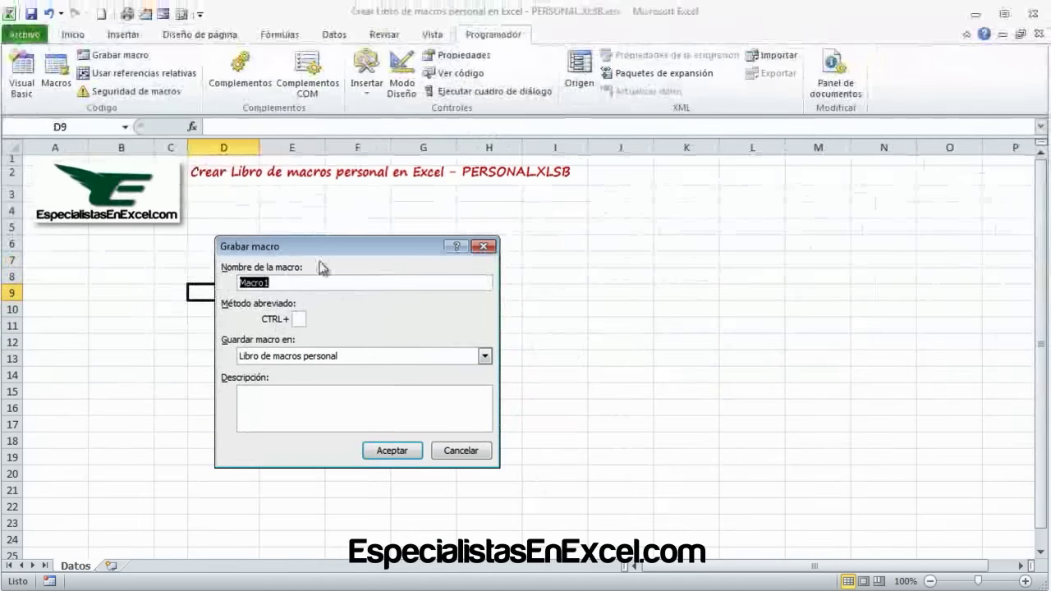
{"action": "left_click", "coordinate": [287, 284]}
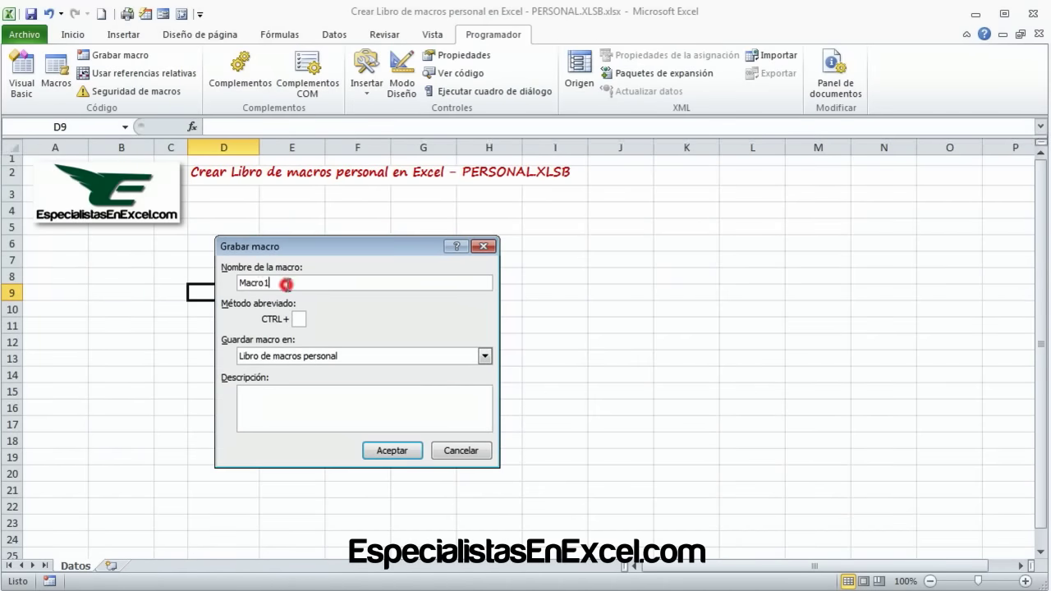
{"action": "left_click", "coordinate": [485, 356]}
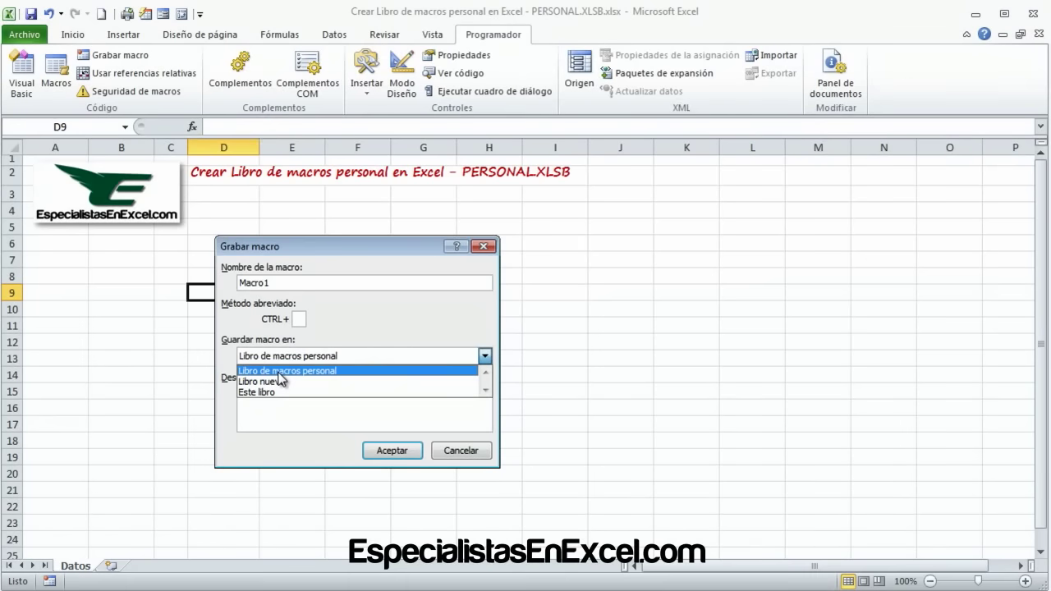
{"action": "left_click", "coordinate": [280, 371]}
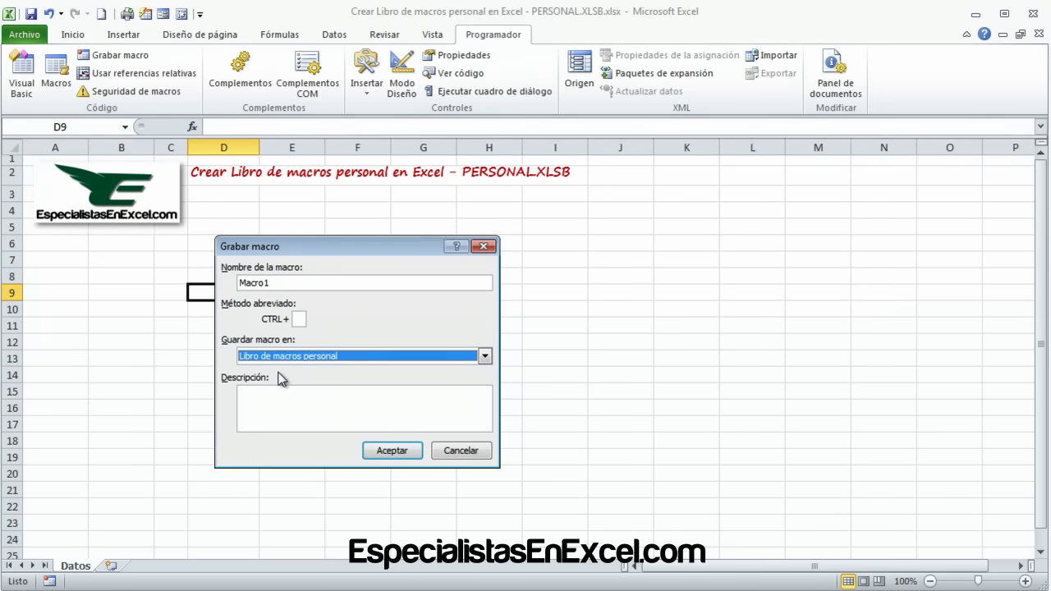
{"action": "left_click", "coordinate": [395, 454]}
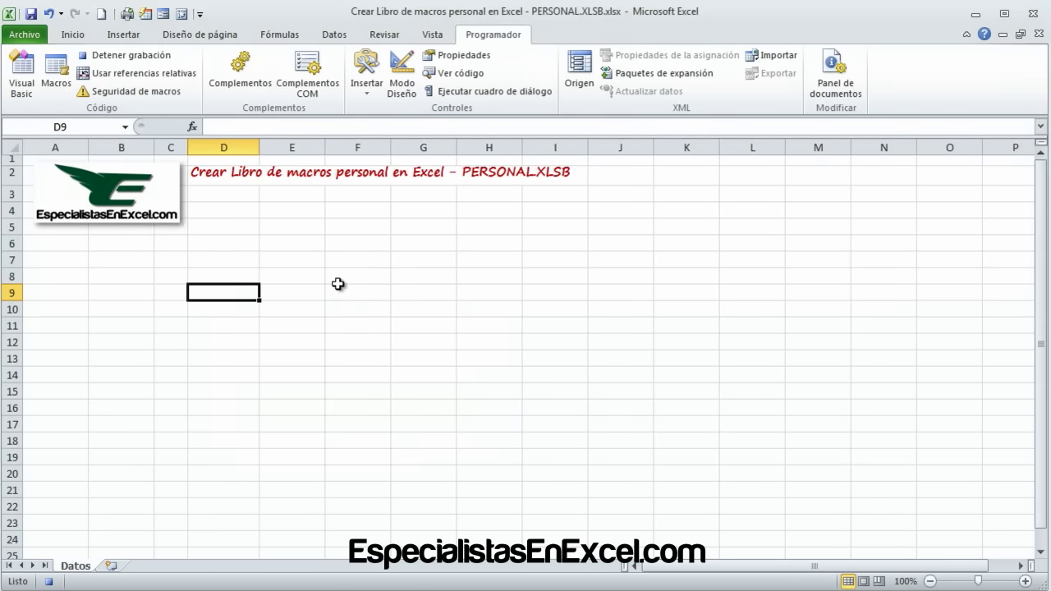
Select cell D7 as the recorded action, then stop recording.
{"action": "left_click", "coordinate": [300, 240]}
{"action": "left_click", "coordinate": [293, 277]}
{"action": "left_click", "coordinate": [267, 335]}
{"action": "left_click", "coordinate": [251, 261]}
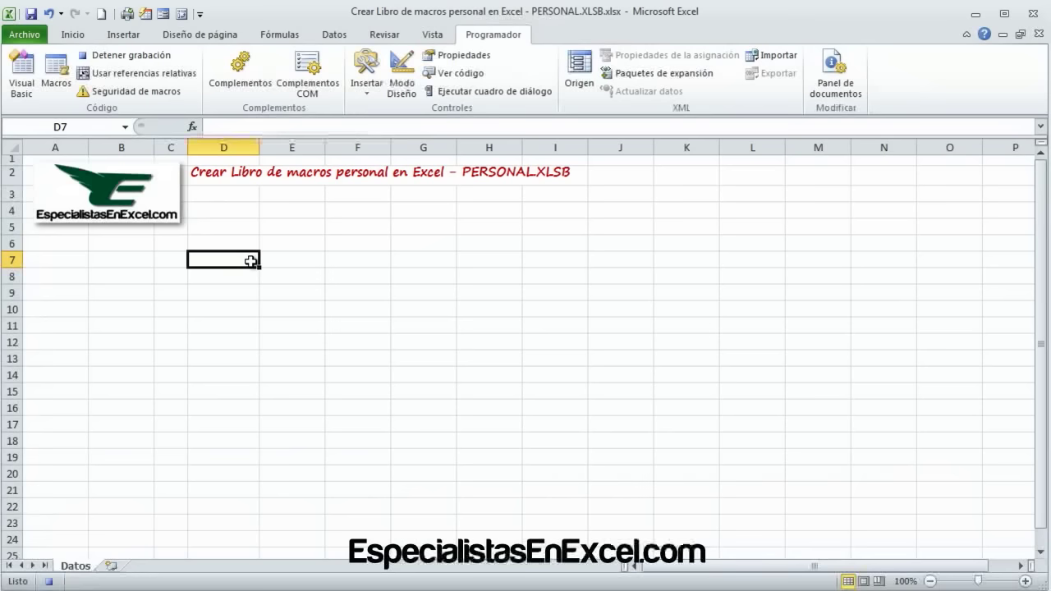
{"action": "left_click", "coordinate": [486, 36]}
{"action": "left_click", "coordinate": [105, 55]}
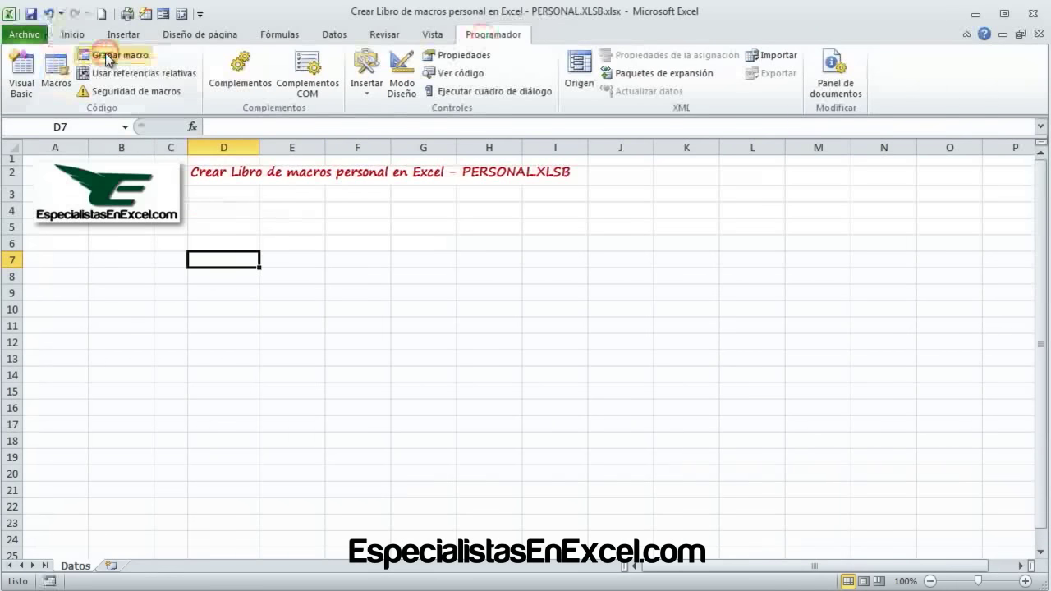
{"action": "left_click_drag", "start_coordinate": [310, 325], "coordinate": [313, 339]}
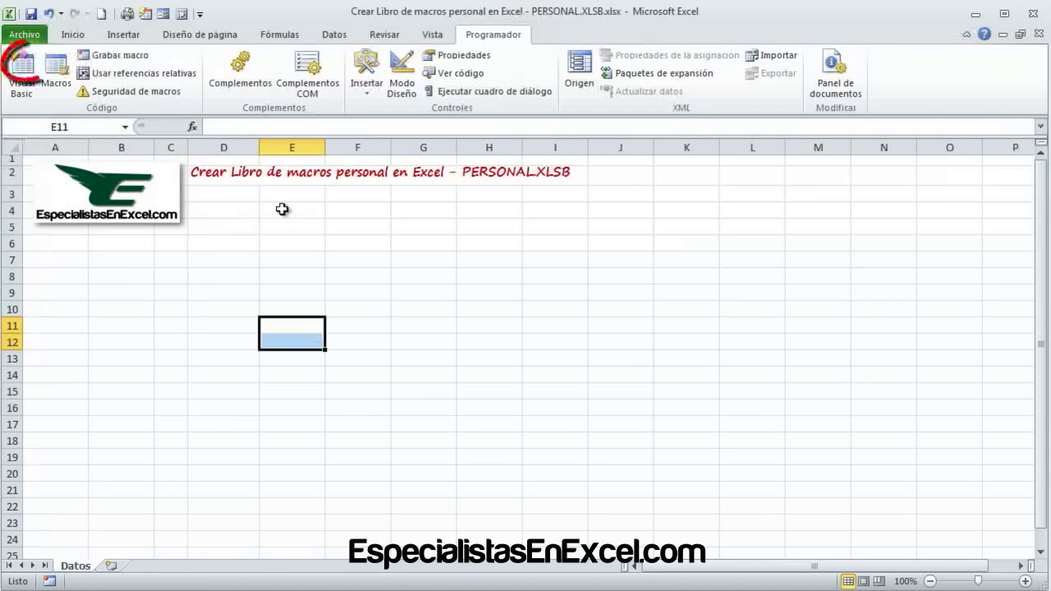
In the VBA editor, open Módulo1 of VBAProject (PERSONAL.XLSB) and select its Macro1 code.
{"action": "left_click", "coordinate": [20, 72]}
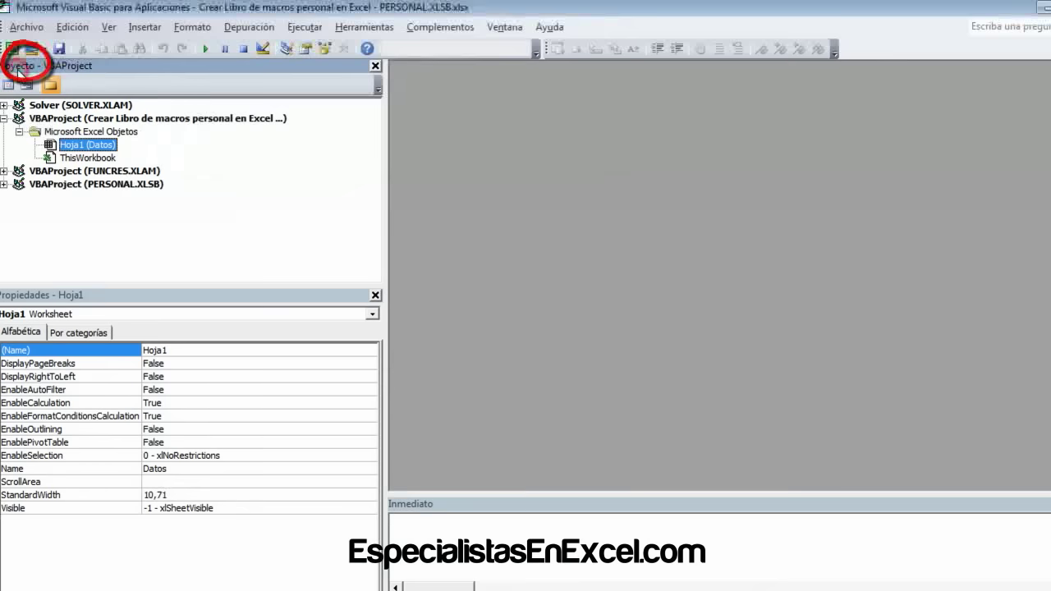
{"action": "left_click", "coordinate": [4, 184]}
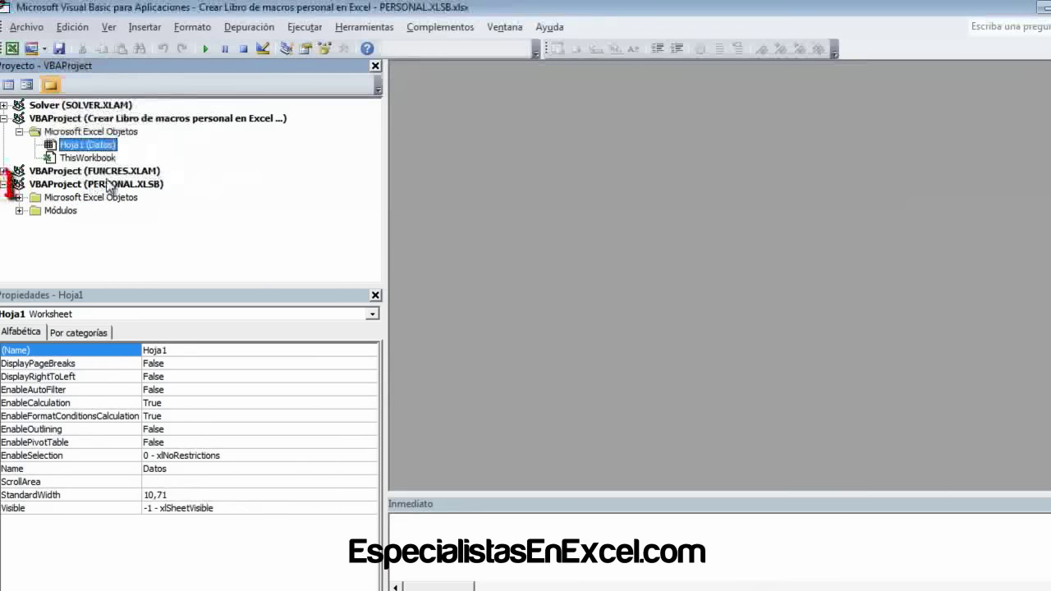
{"action": "left_click", "coordinate": [97, 185]}
{"action": "left_click", "coordinate": [19, 211]}
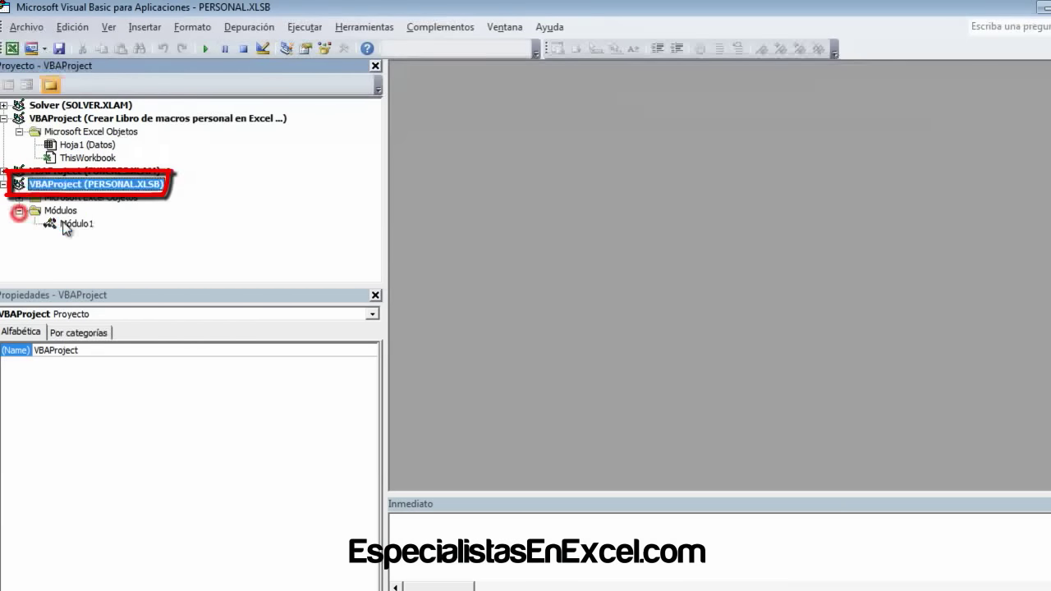
{"action": "double_click", "coordinate": [51, 225]}
{"action": "left_click", "coordinate": [506, 197]}
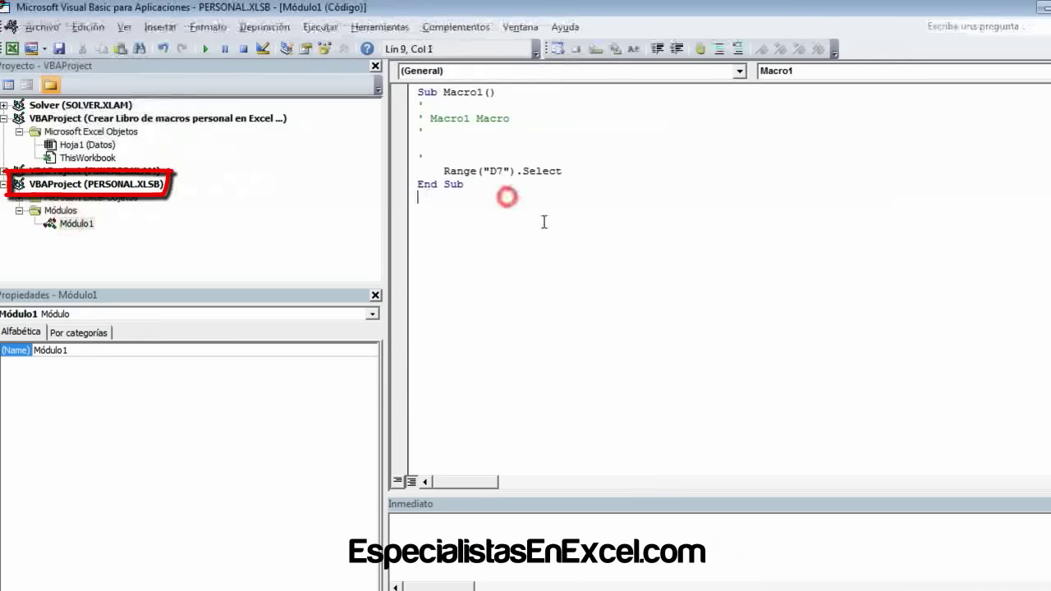
{"action": "key", "text": "shift+Up"}
{"action": "key", "text": "shift+Up"}
{"action": "key", "text": "shift+Up"}
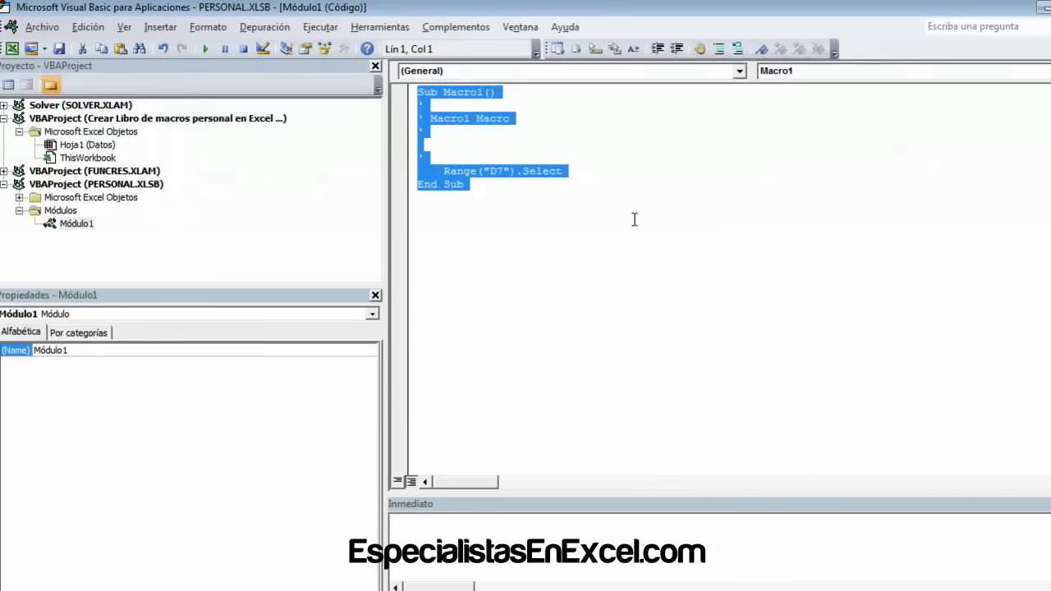
Delete the recorded Macro1 code from Módulo1 and save PERSONAL.XLSB.
{"action": "key", "text": "Delete"}
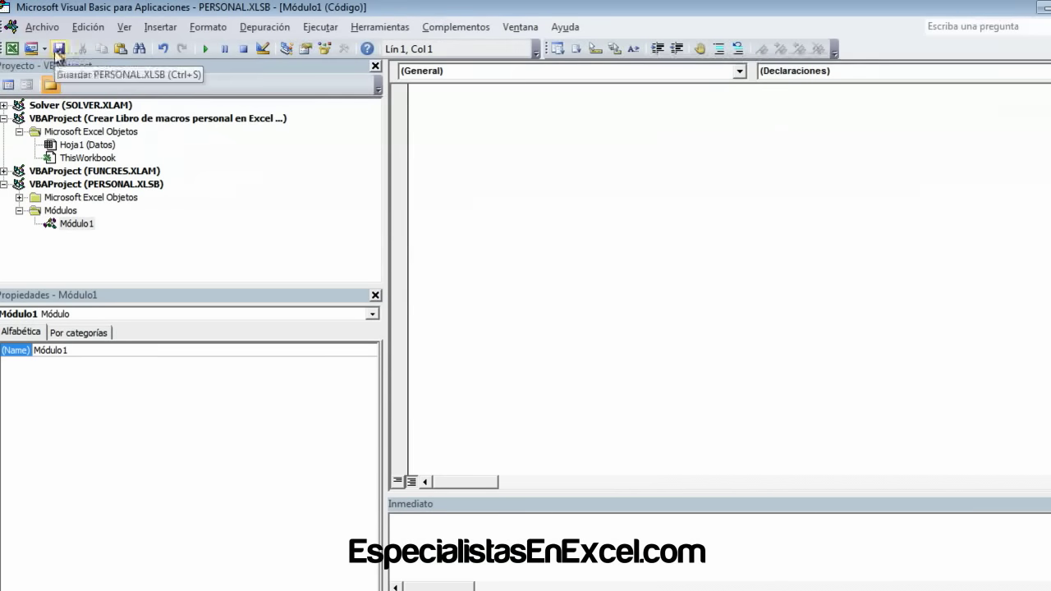
{"action": "left_click", "coordinate": [59, 49]}
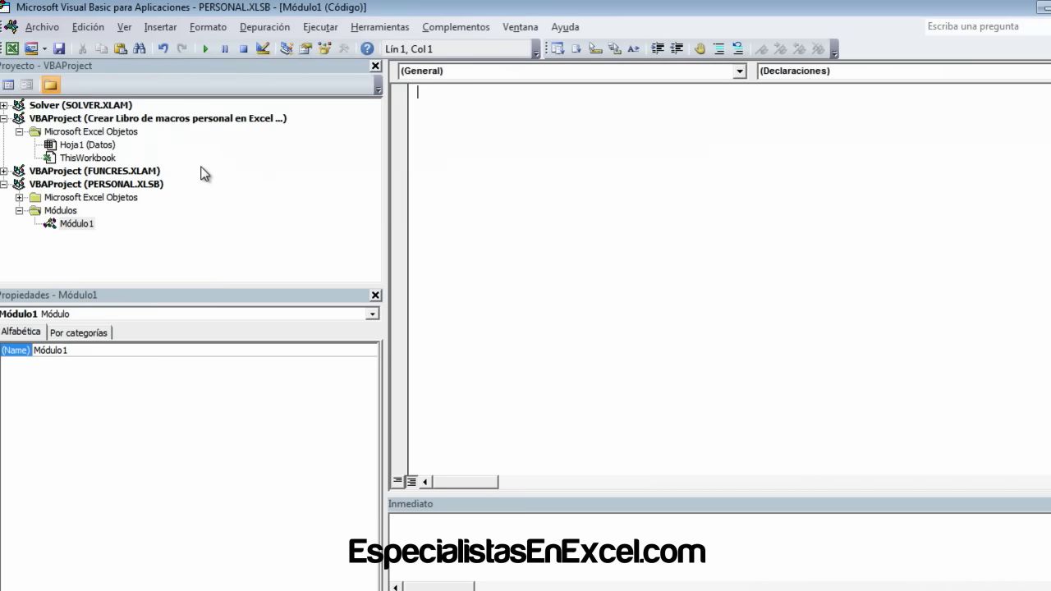
{"action": "left_click", "coordinate": [118, 187]}
{"action": "left_click", "coordinate": [464, 587]}
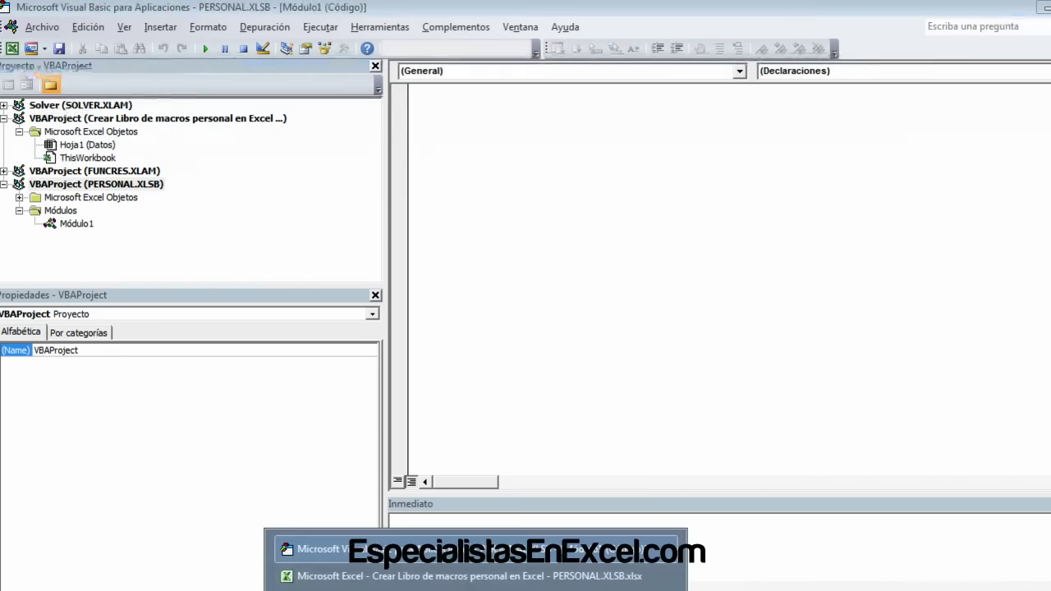
Bring the Excel workbook back in front and select cell G9.
{"action": "left_click", "coordinate": [464, 581]}
{"action": "left_click", "coordinate": [402, 297]}
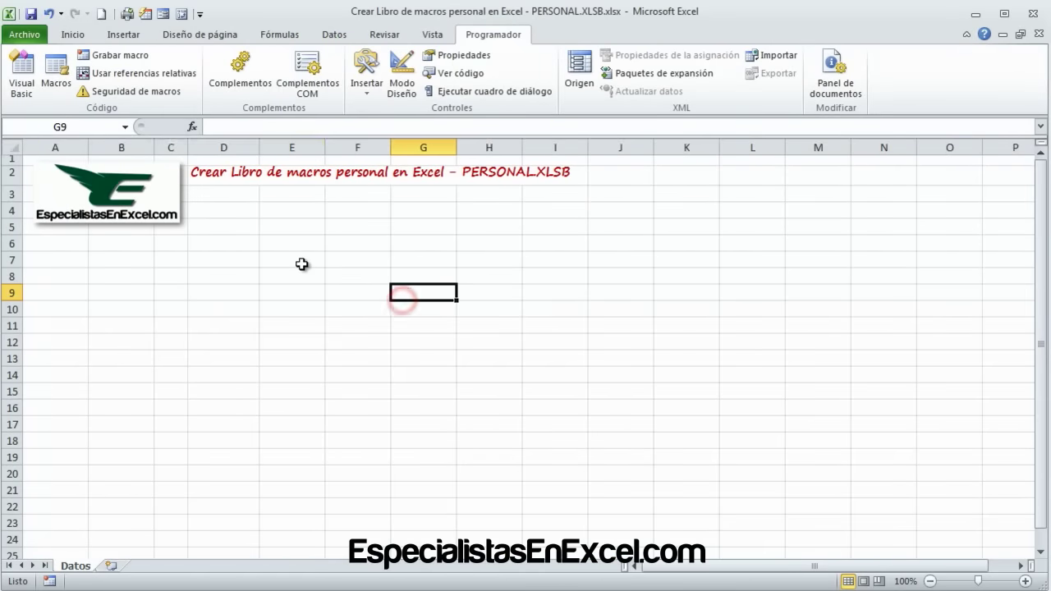